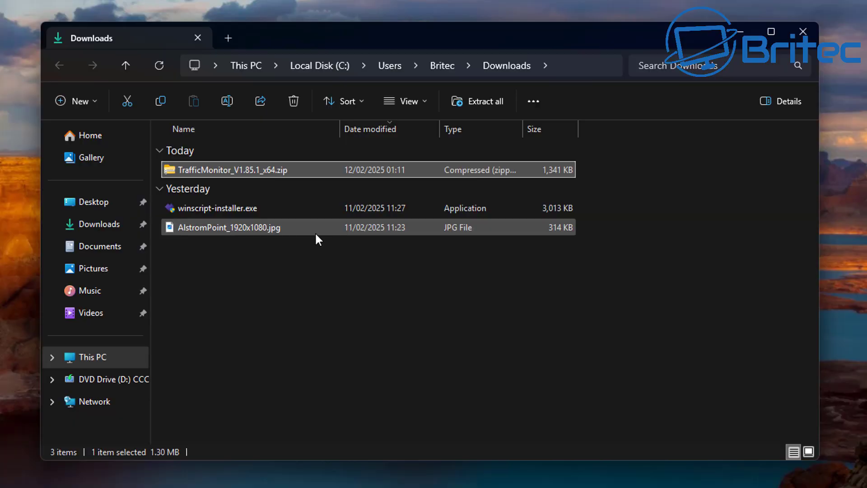
# Extract the TrafficMonitor zip archive into its default folder
pyautogui.rightClick(248, 169)
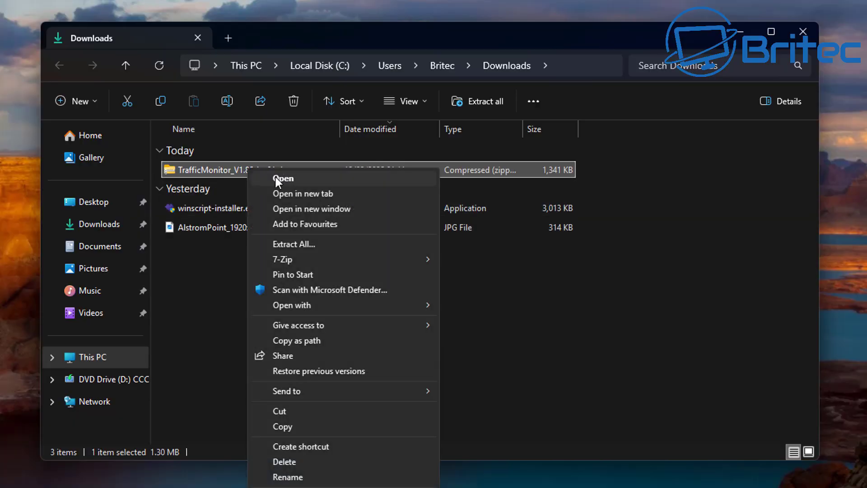
pyautogui.click(320, 246)
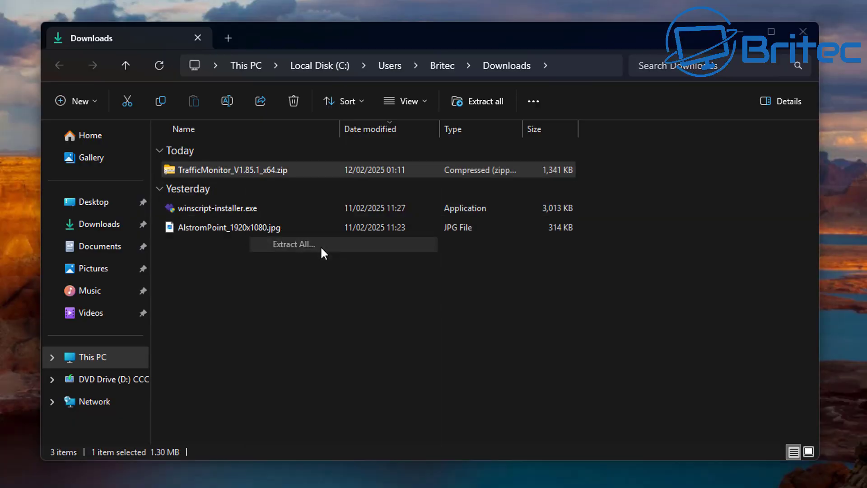
pyautogui.click(553, 377)
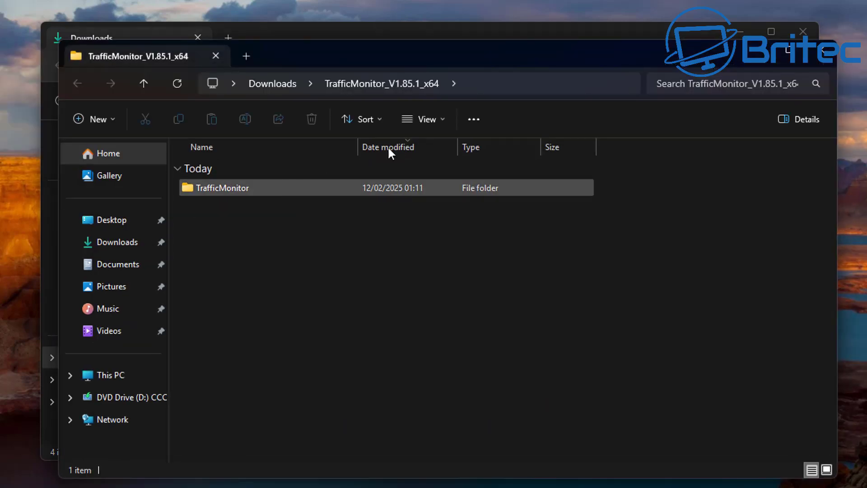
pyautogui.moveTo(444, 49); pyautogui.dragTo(425, 29)
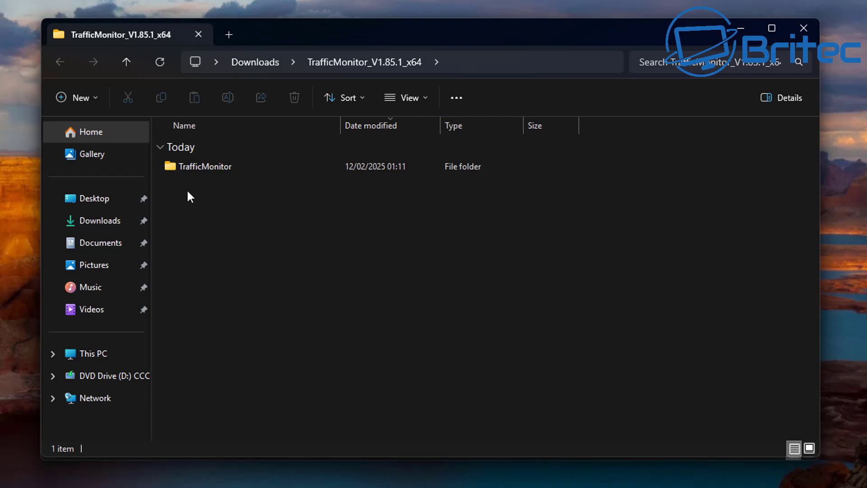
# Browse the extracted TrafficMonitor folder, looking inside the skins and Logo subfolders
pyautogui.doubleClick(224, 171)
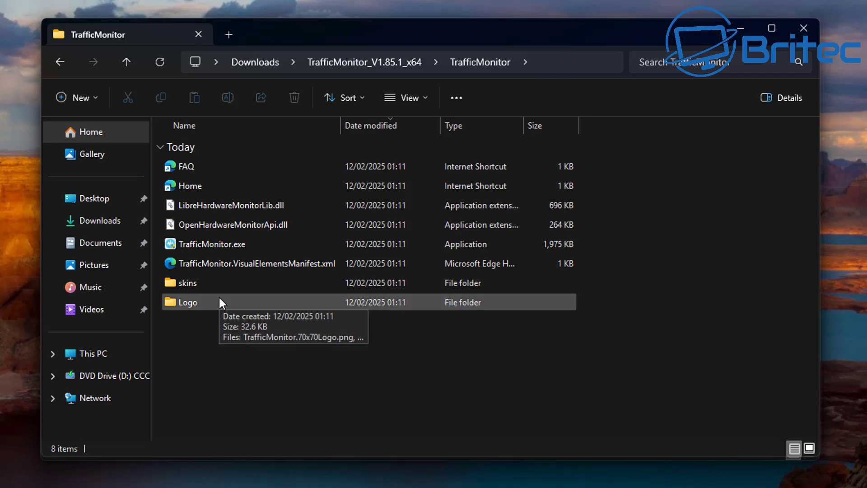
pyautogui.doubleClick(213, 283)
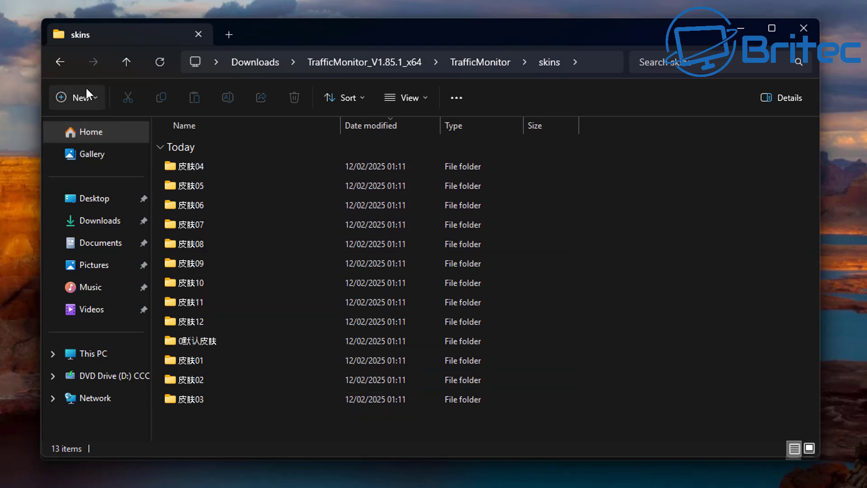
pyautogui.click(61, 59)
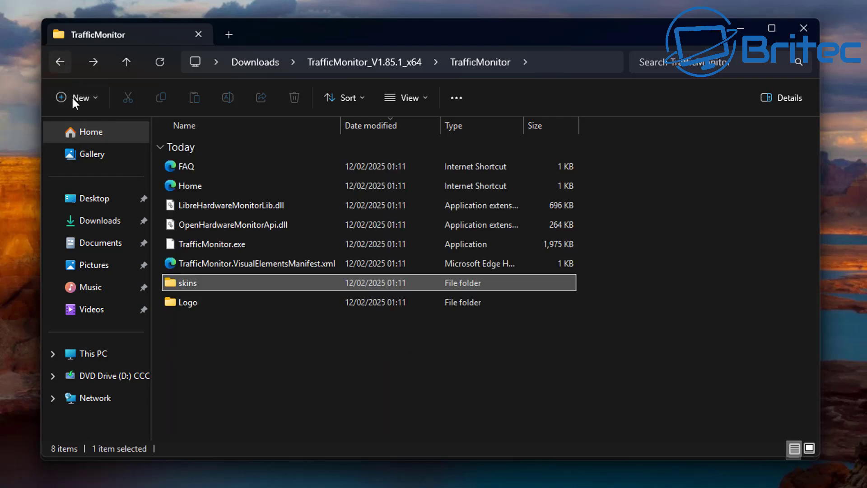
pyautogui.doubleClick(211, 303)
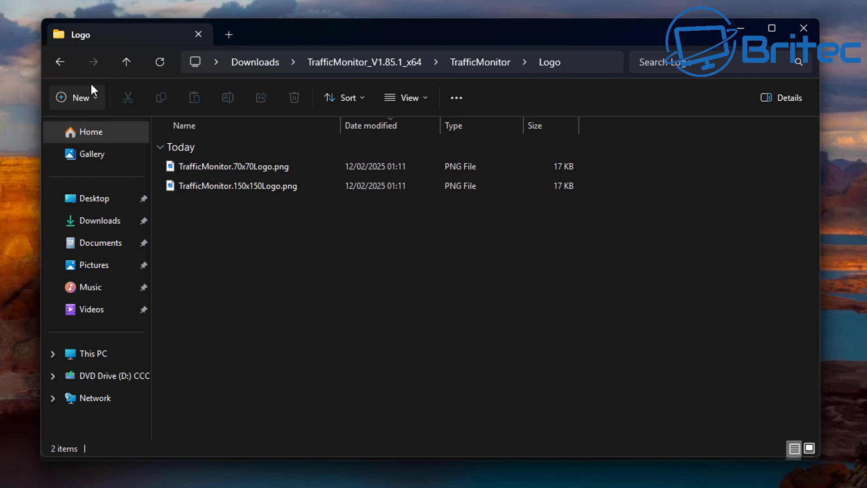
pyautogui.click(59, 62)
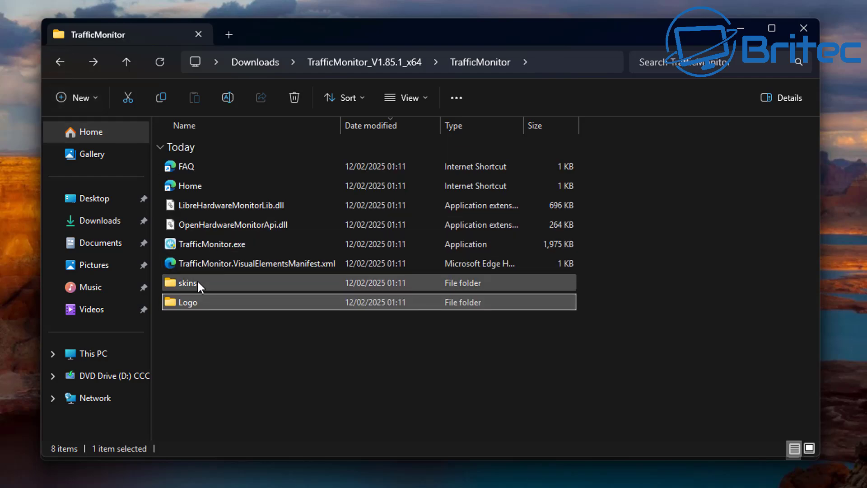
# Launch TrafficMonitor.exe past the SmartScreen and UAC prompts, then clear the Explorer windows away
pyautogui.doubleClick(208, 245)
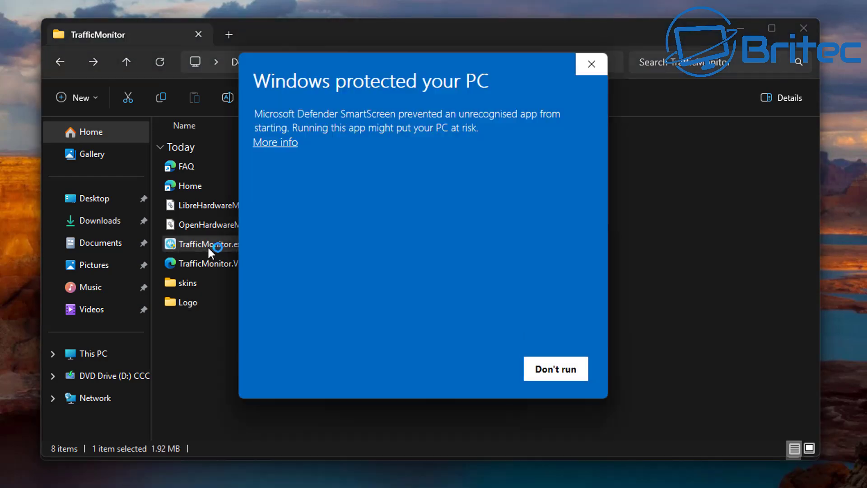
pyautogui.click(276, 143)
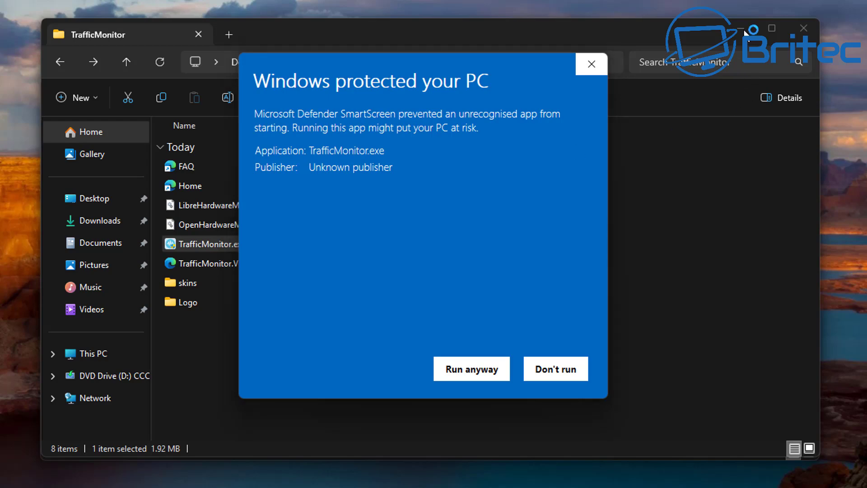
pyautogui.click(472, 372)
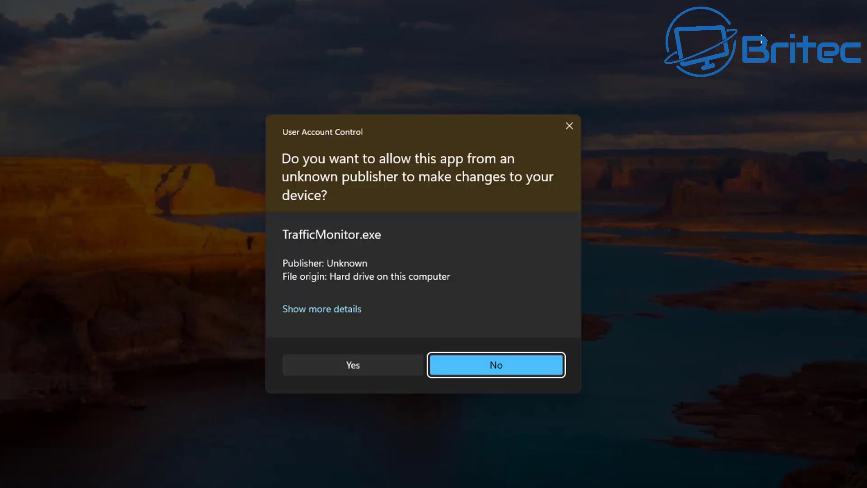
pyautogui.click(346, 366)
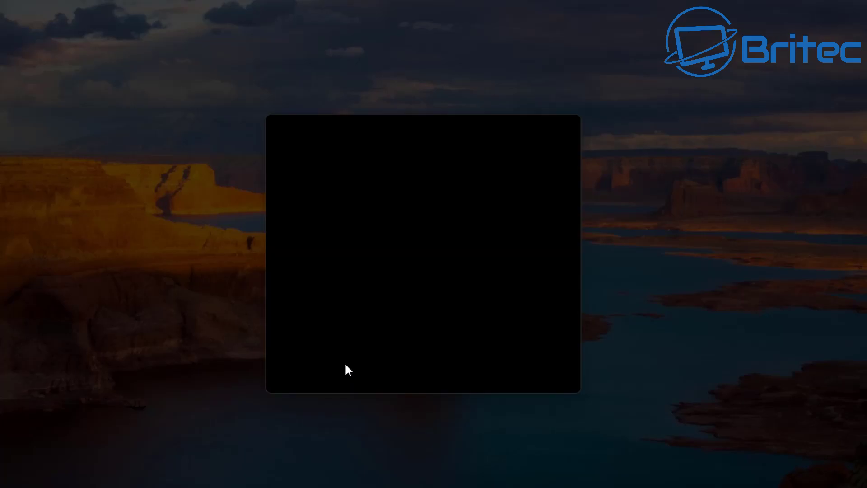
pyautogui.click(739, 27)
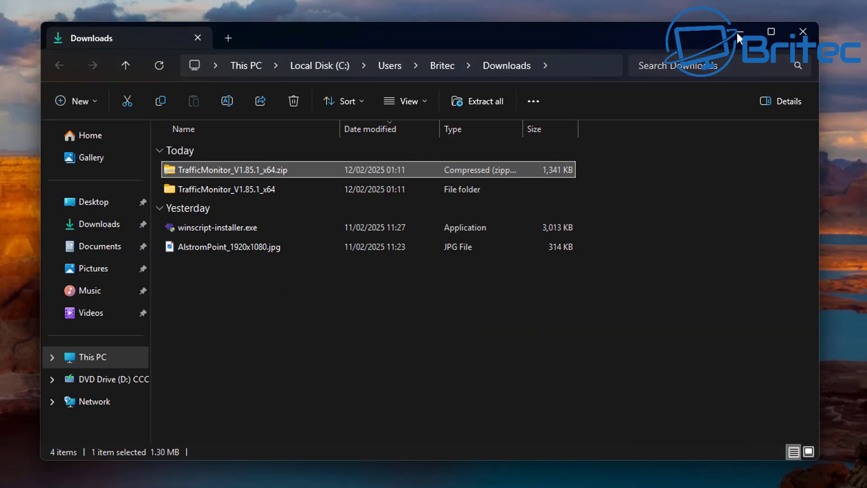
pyautogui.click(740, 31)
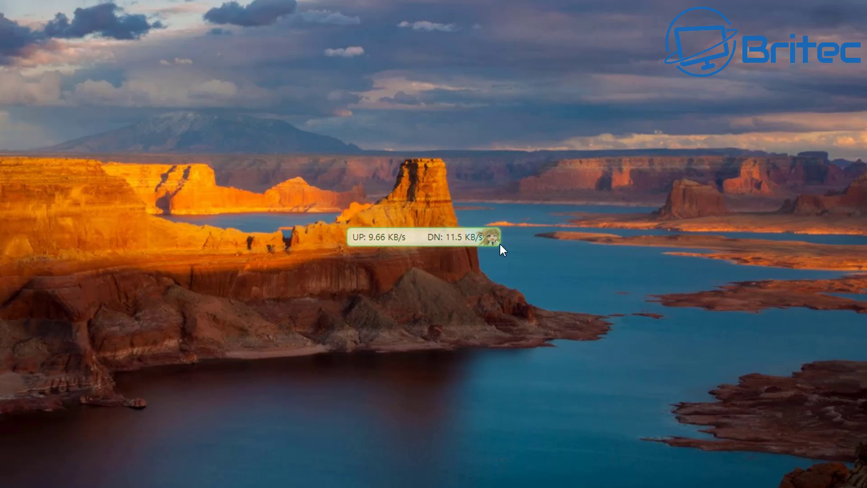
# Move the speed widget higher on the desktop and open TrafficMonitor's Options dialog
pyautogui.moveTo(497, 245)
pyautogui.moveTo(422, 240); pyautogui.dragTo(406, 120)
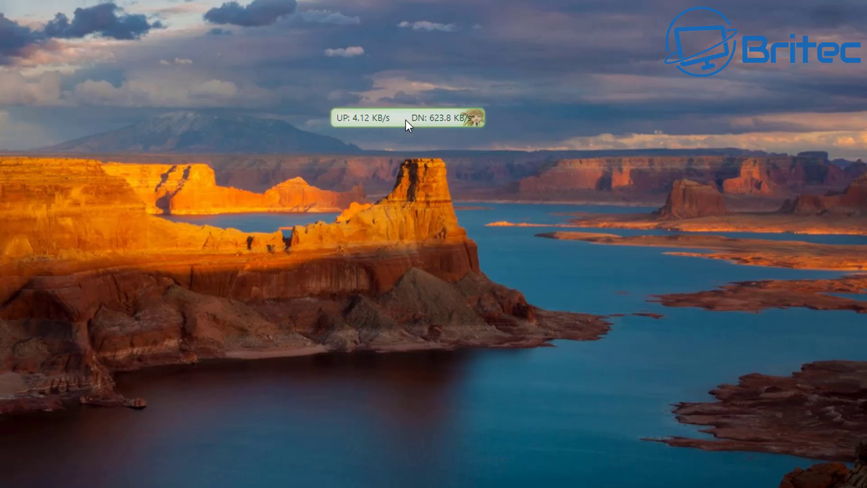
pyautogui.rightClick(406, 120)
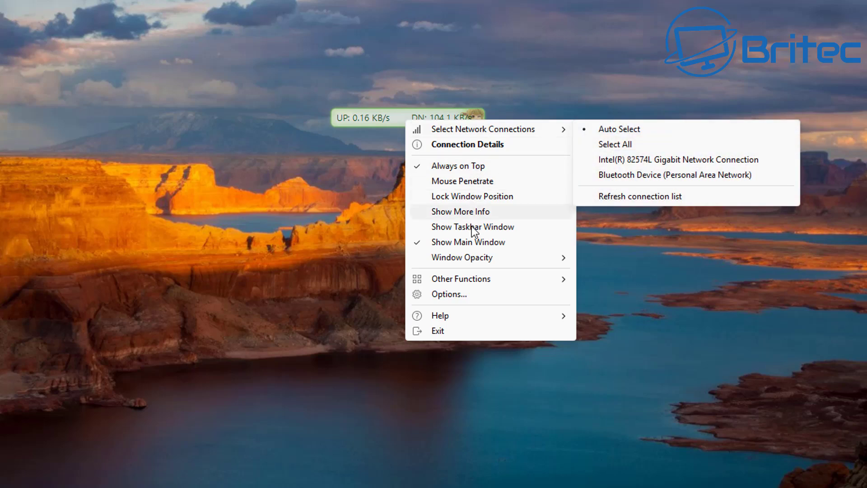
pyautogui.click(454, 297)
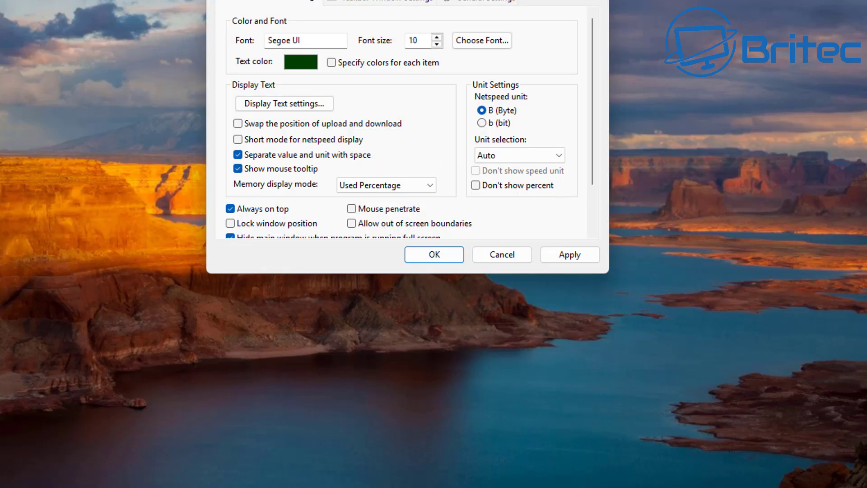
pyautogui.moveTo(409, 0); pyautogui.dragTo(398, 27)
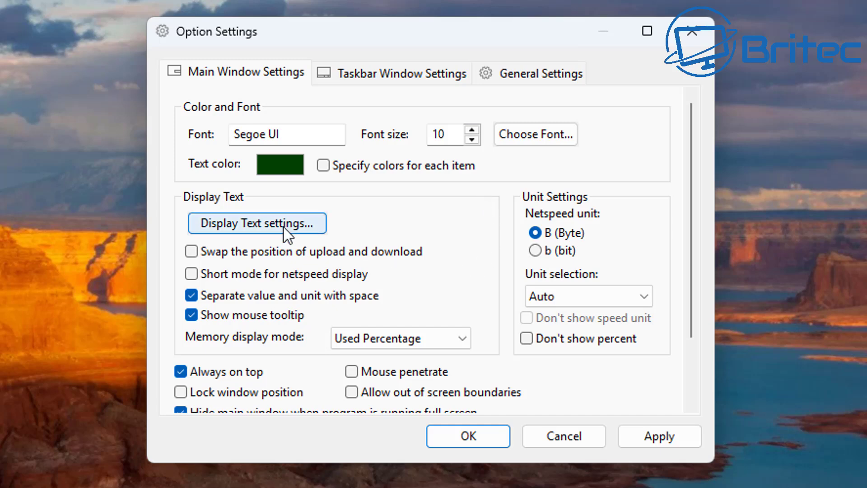
# Set the main window text colour to pale green, then go to Taskbar Window Settings
pyautogui.click(280, 176)
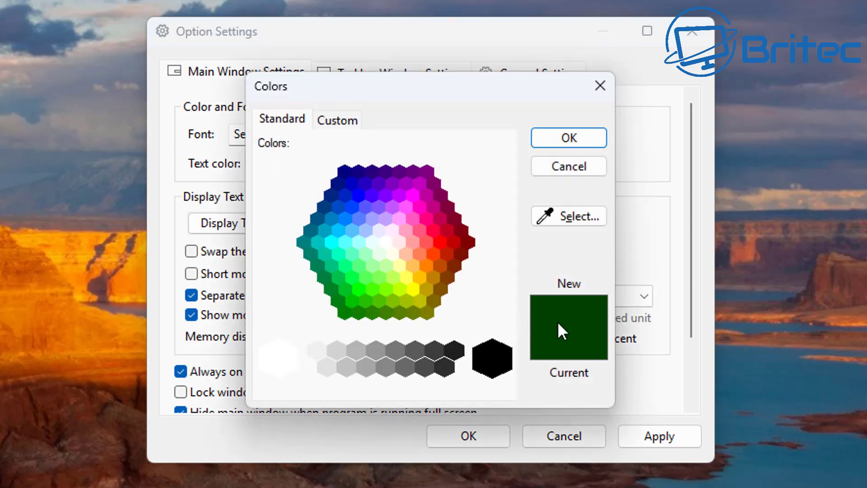
pyautogui.click(378, 255)
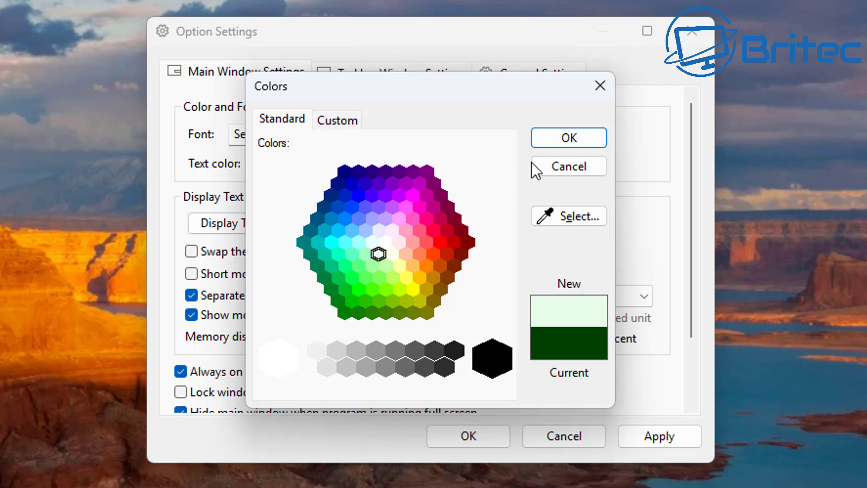
pyautogui.click(537, 139)
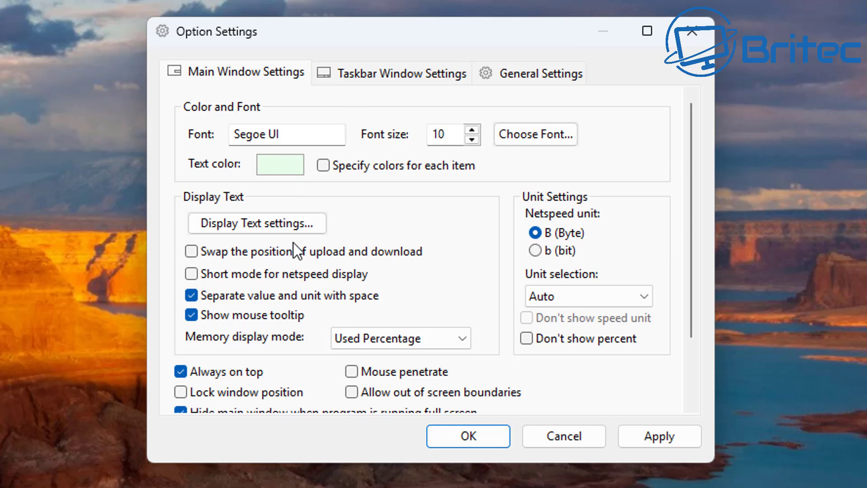
pyautogui.scroll(-2, 450, 342)
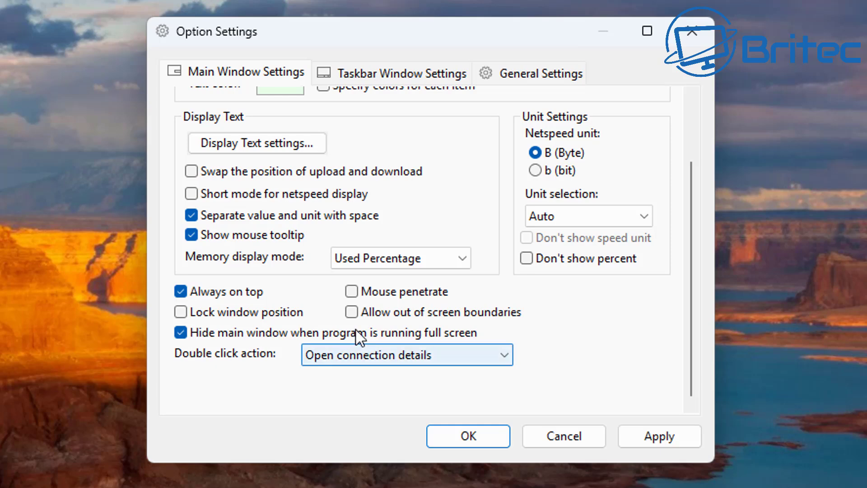
pyautogui.scroll(3, 341, 285)
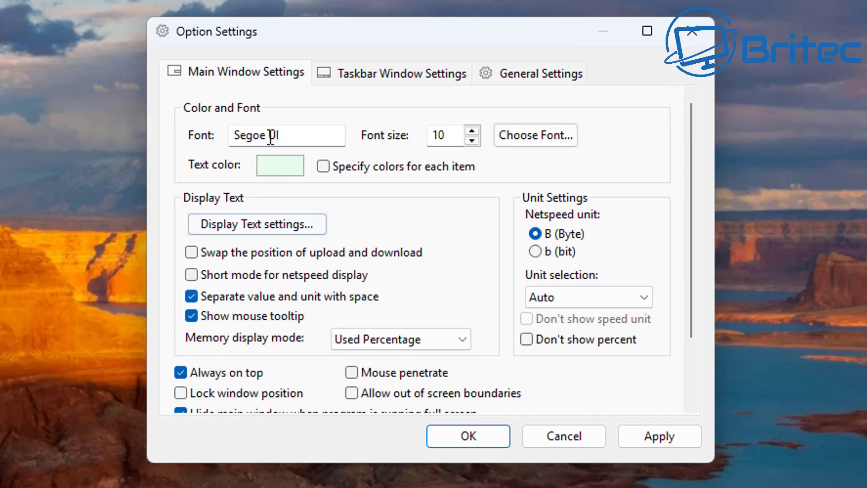
pyautogui.click(356, 76)
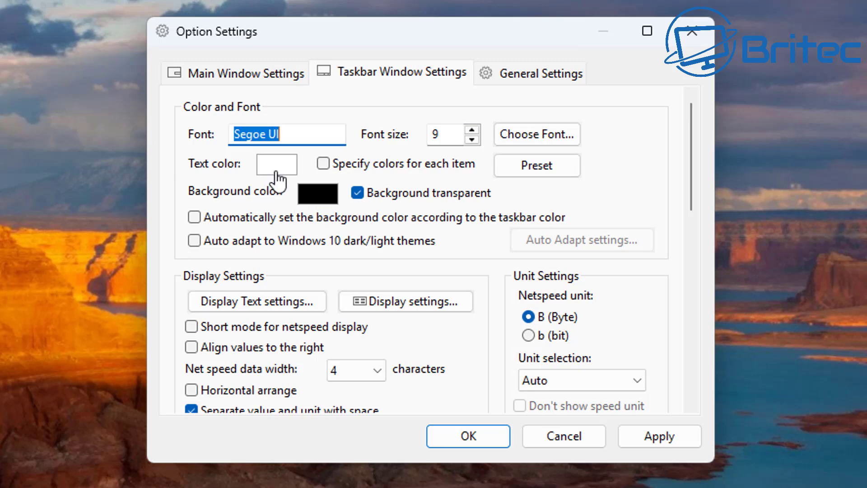
# Match the readout background to the taskbar and auto-adapt themes, keeping Preset1 dark and Preset4 light
pyautogui.moveTo(245, 236)
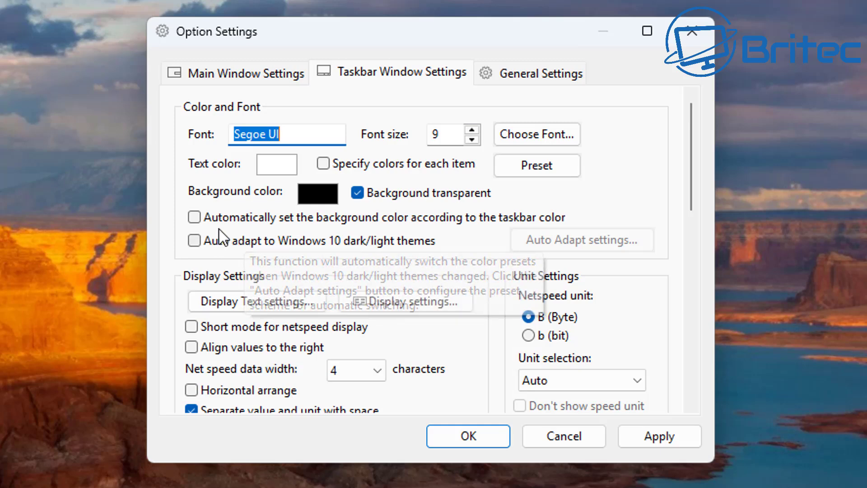
pyautogui.click(198, 215)
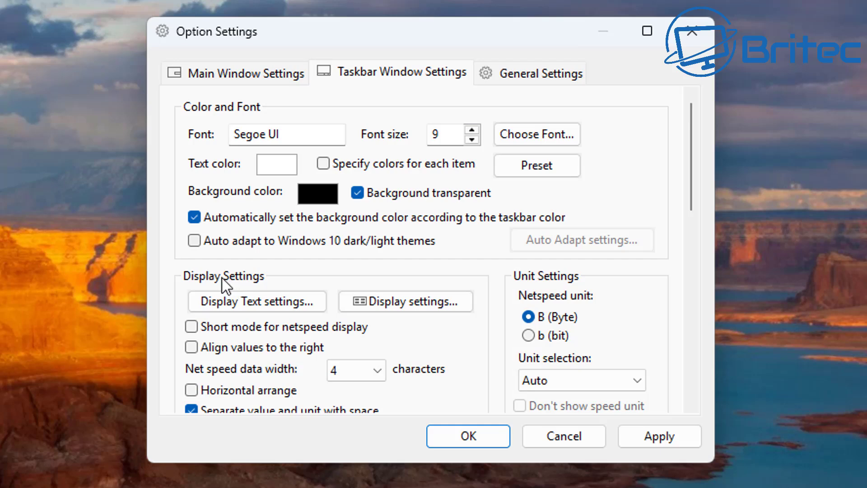
pyautogui.click(199, 246)
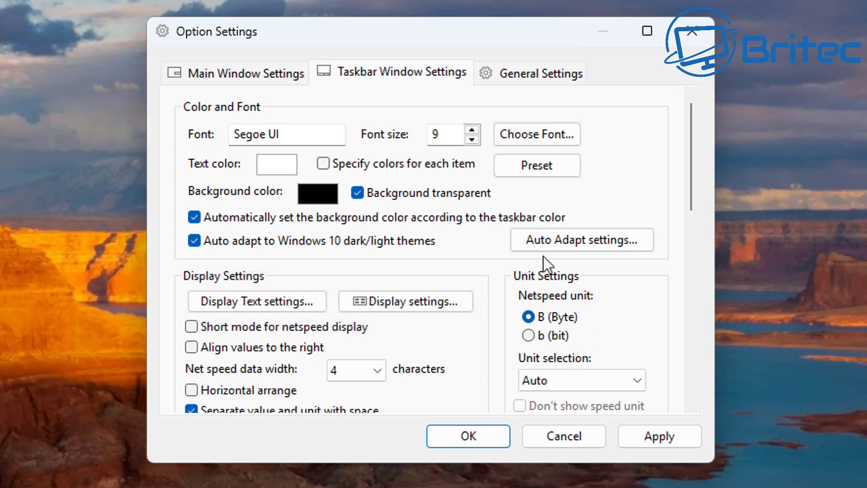
pyautogui.click(578, 240)
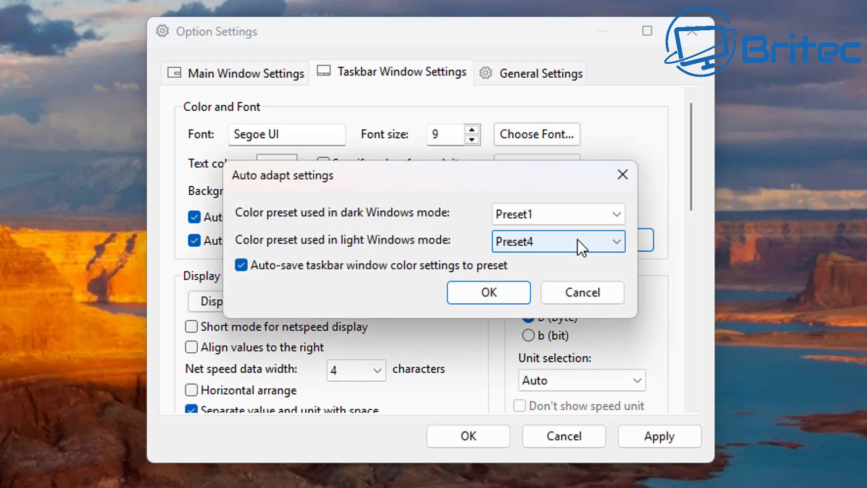
pyautogui.click(476, 299)
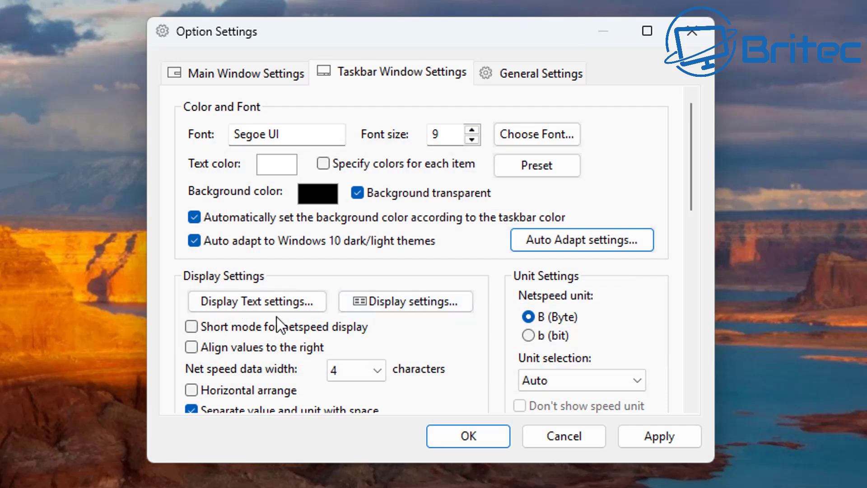
pyautogui.scroll(-2, 273, 322)
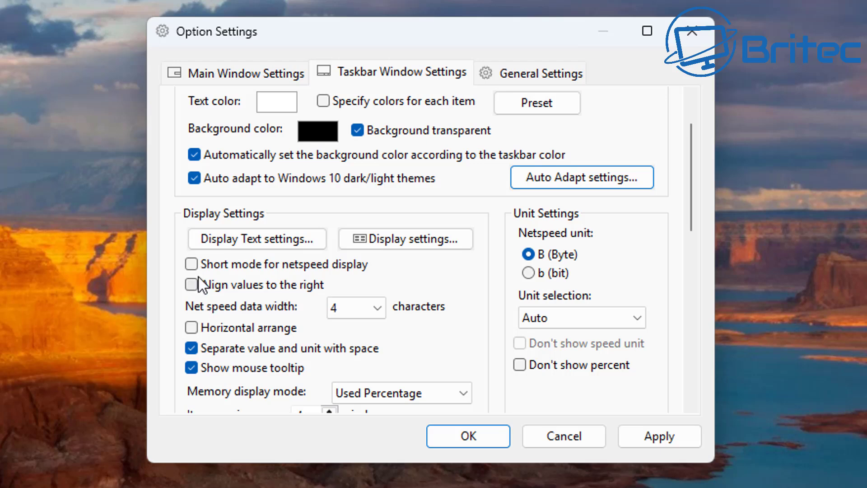
# Add CPU usage and memory usage to the taskbar readout's display items
pyautogui.click(394, 239)
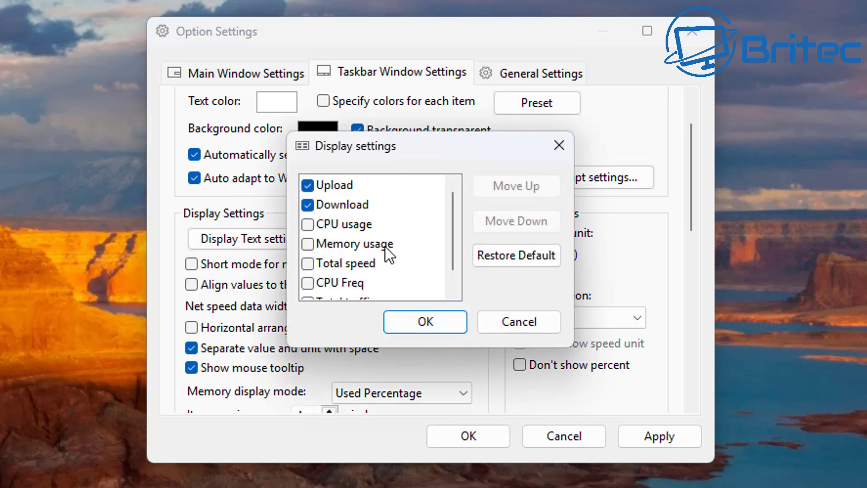
pyautogui.click(307, 225)
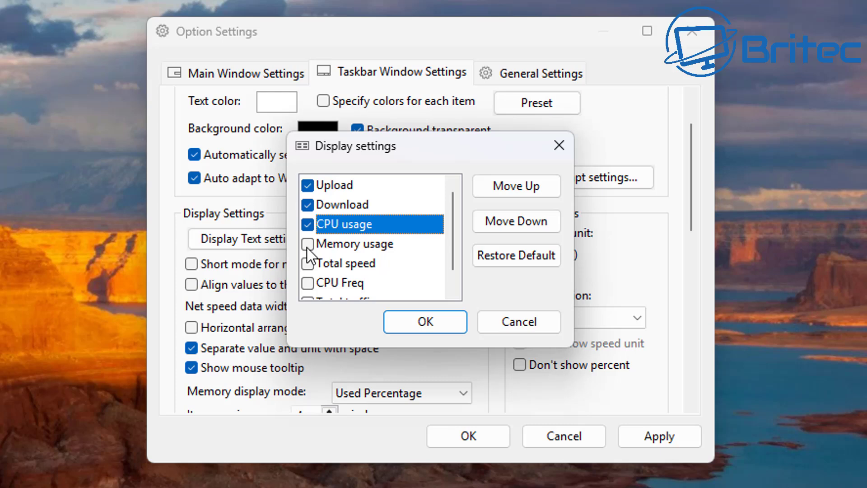
pyautogui.click(307, 245)
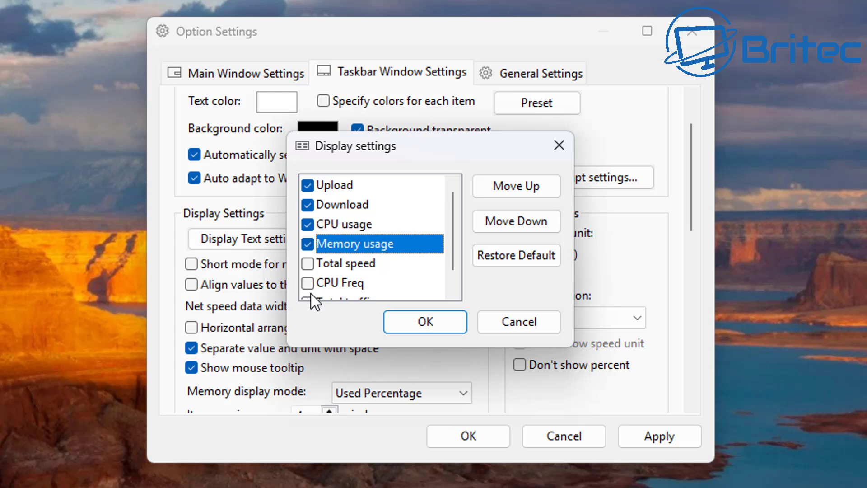
pyautogui.scroll(-1, 428, 272)
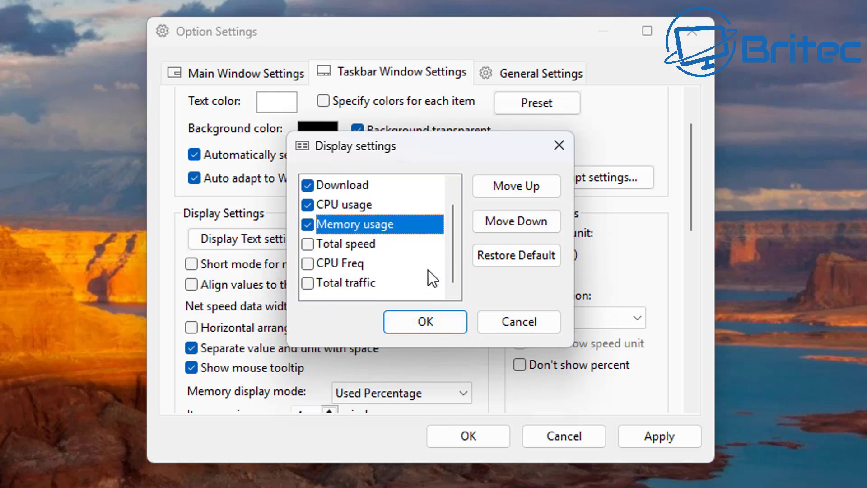
pyautogui.scroll(1, 417, 276)
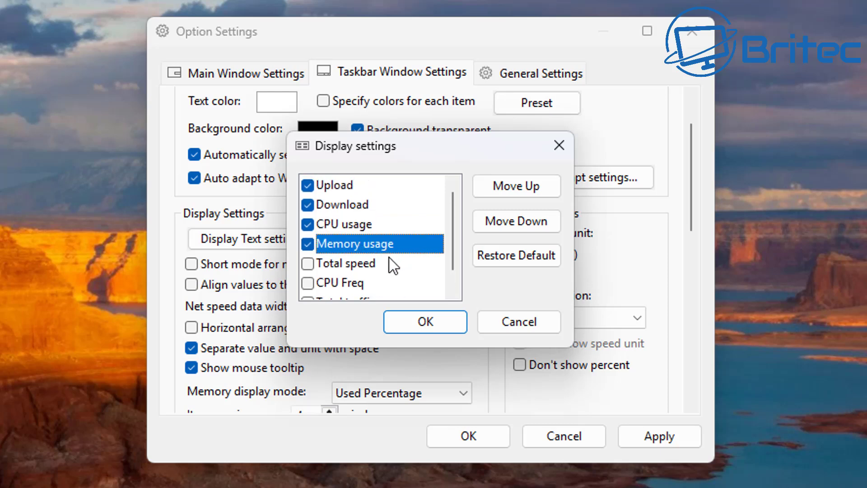
pyautogui.scroll(-1, 376, 272)
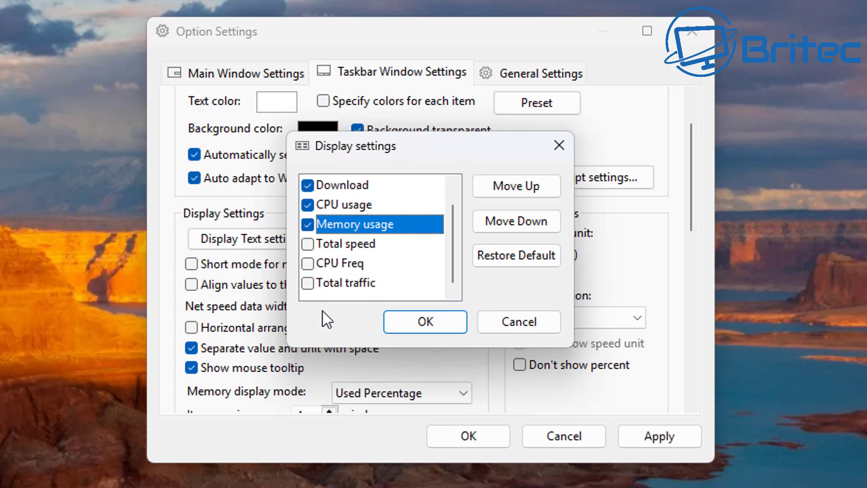
pyautogui.click(420, 329)
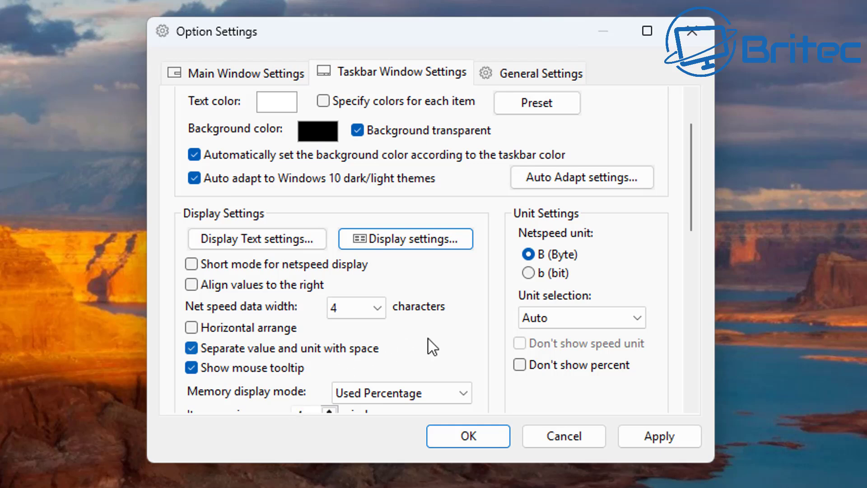
# Scroll through the taskbar settings to review Segoe UI 9, transparent background and GDI rendering
pyautogui.scroll(-3, 428, 339)
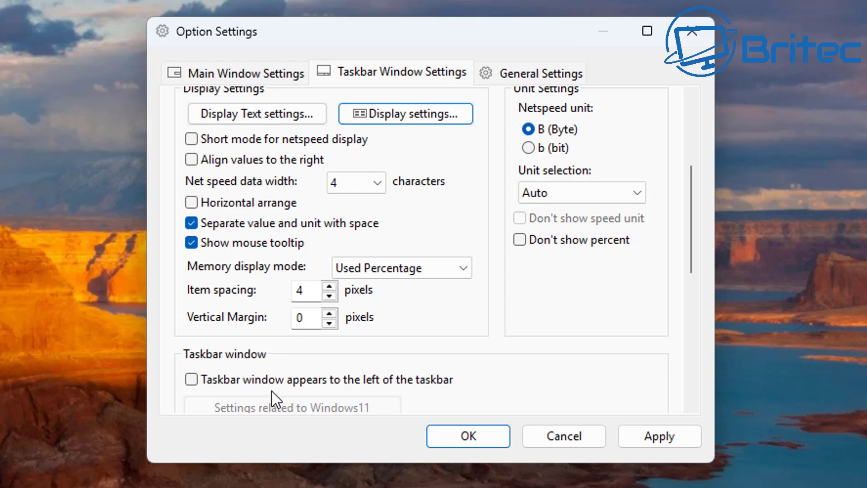
pyautogui.scroll(-1, 272, 392)
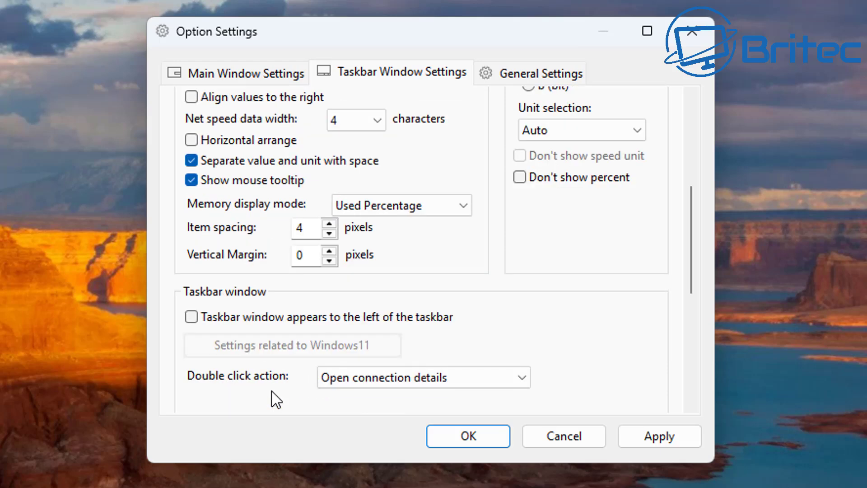
pyautogui.scroll(-1, 271, 392)
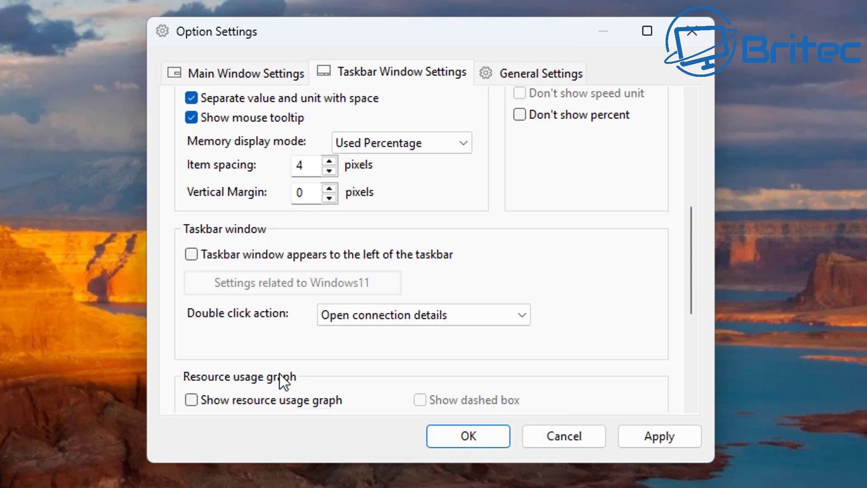
pyautogui.scroll(-2, 280, 373)
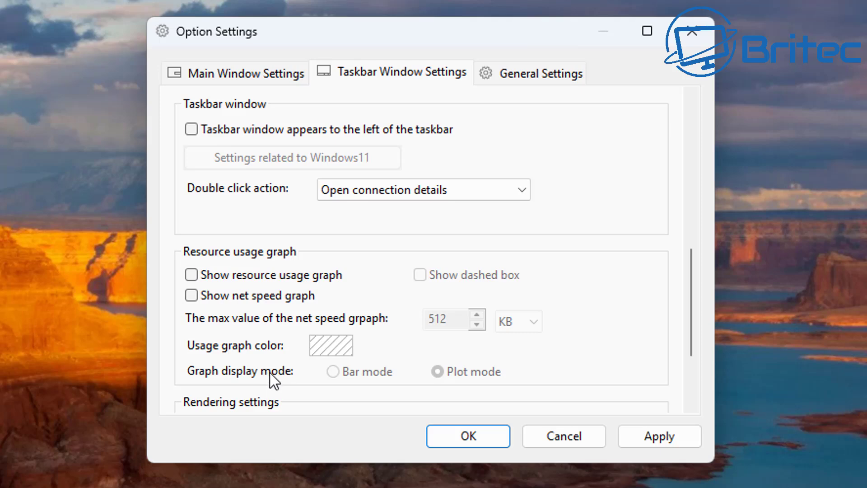
pyautogui.scroll(-2, 249, 353)
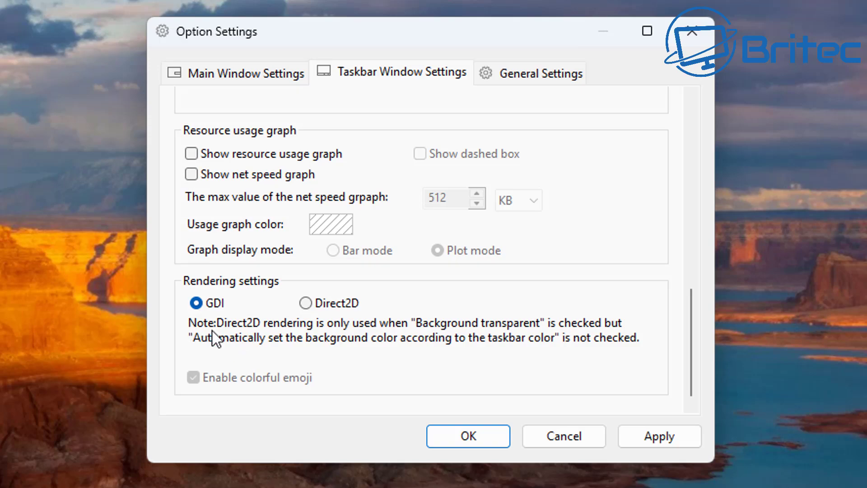
pyautogui.scroll(9, 356, 340)
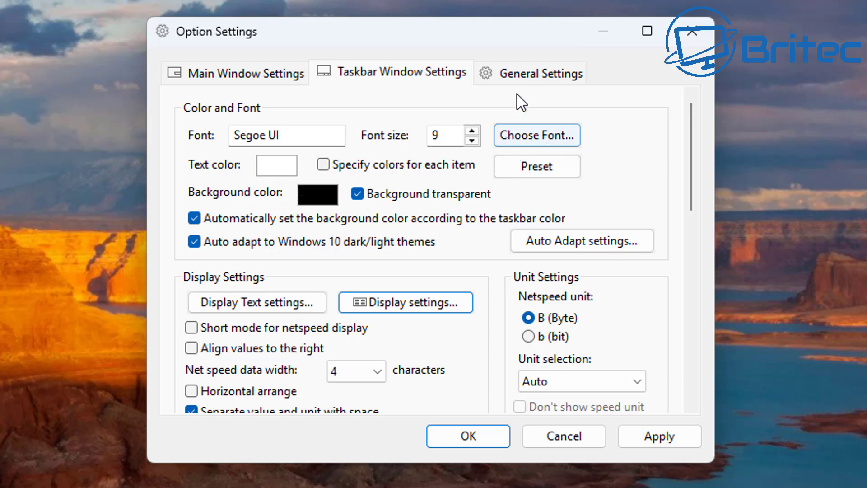
# Turn on 'Auto run when Windows starts' in General Settings
pyautogui.click(515, 78)
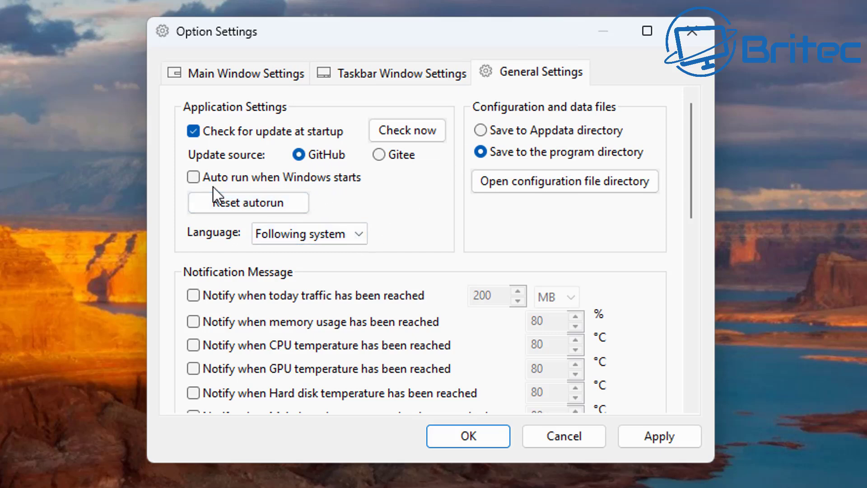
pyautogui.click(201, 181)
pyautogui.scroll(-2, 230, 339)
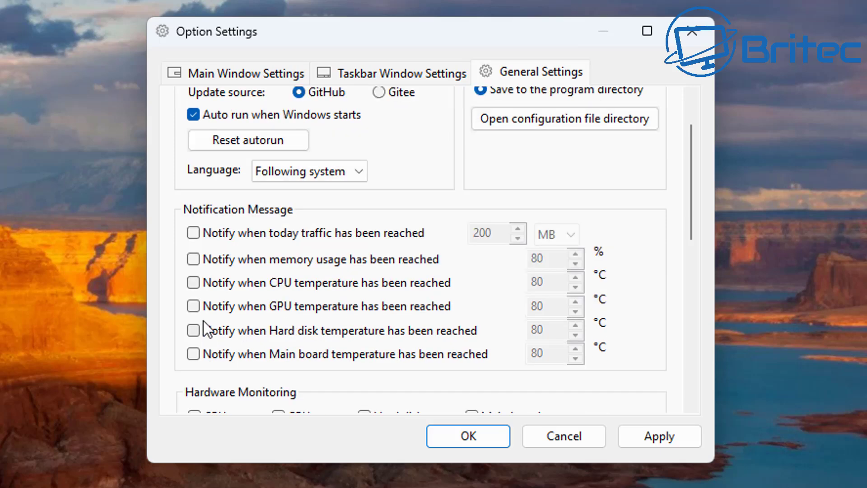
# Enable CPU and GPU temperature notifications at 80 °C
pyautogui.click(193, 284)
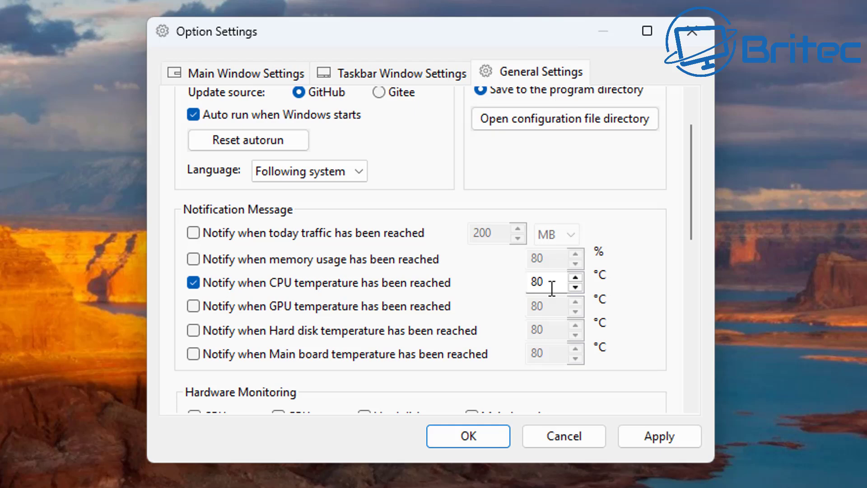
pyautogui.click(197, 308)
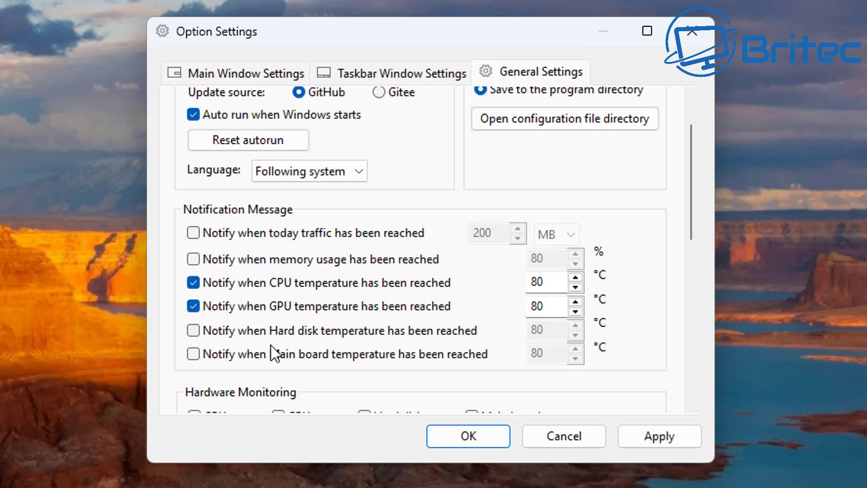
pyautogui.scroll(-4, 225, 339)
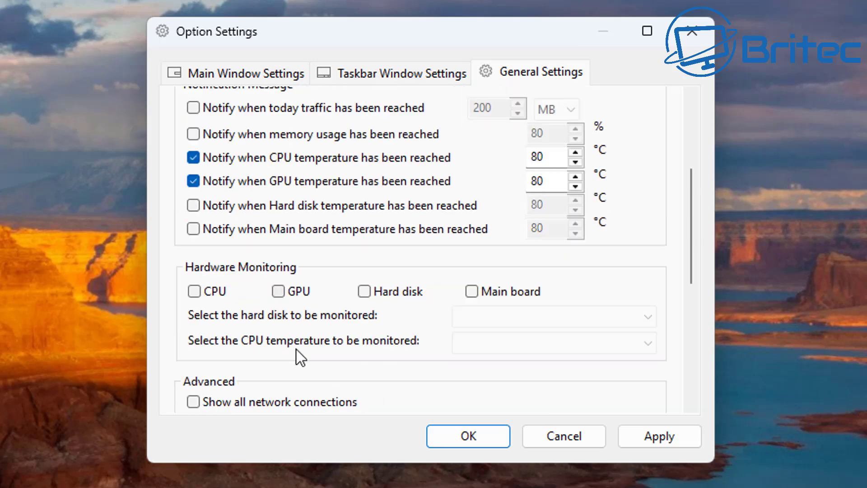
pyautogui.scroll(-2, 295, 349)
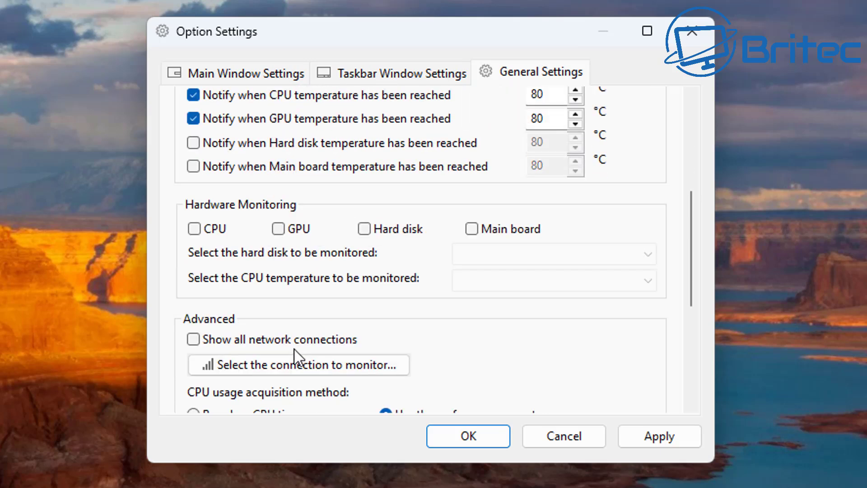
# Enable CPU hardware monitoring and accept the LibreHardwareMonitor risk warning
pyautogui.click(196, 230)
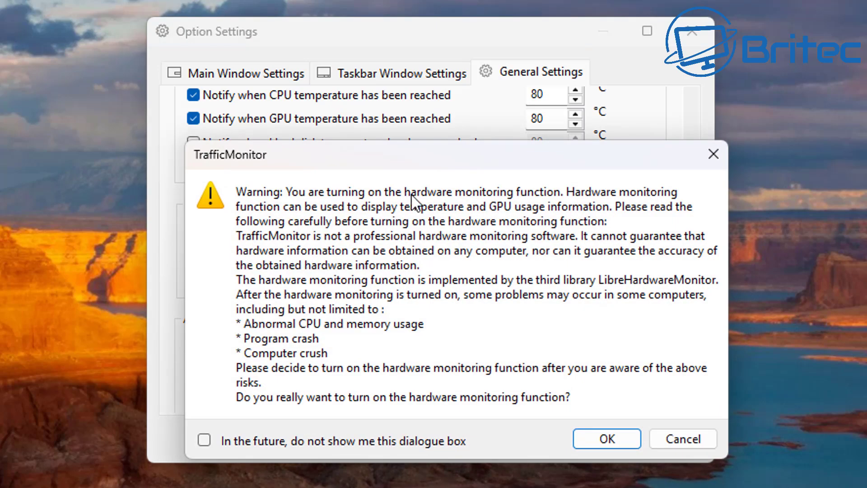
pyautogui.moveTo(451, 155); pyautogui.dragTo(427, 157)
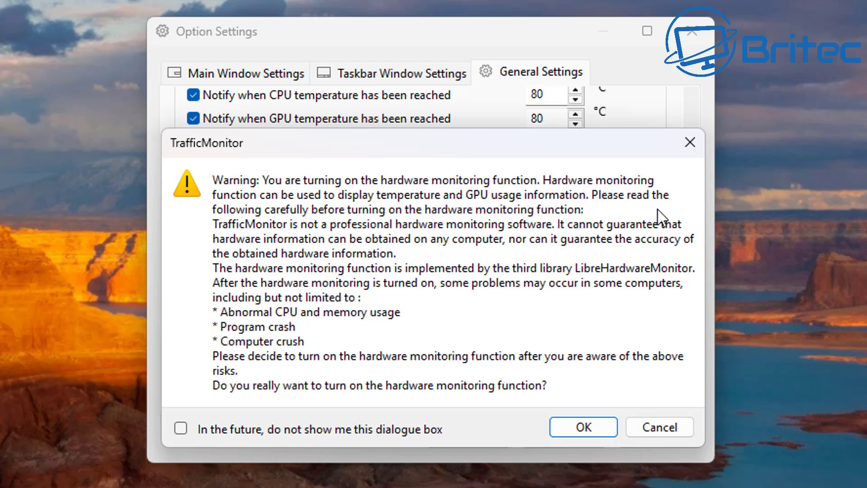
pyautogui.click(590, 426)
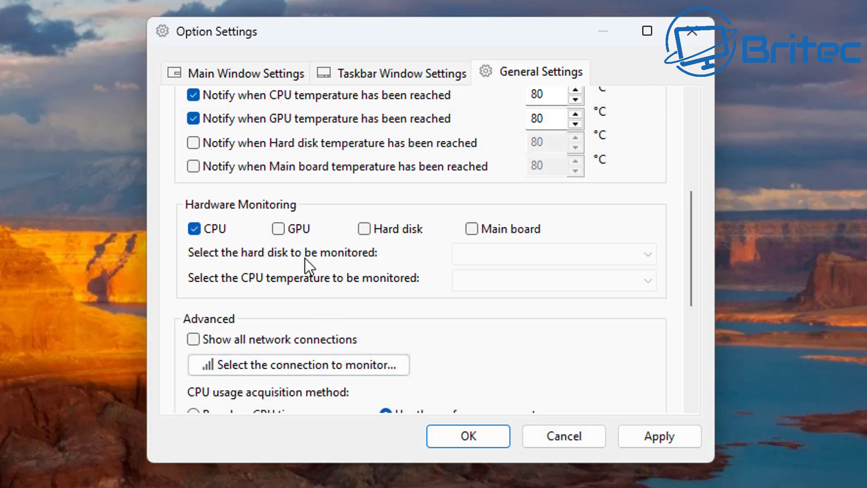
# Enable GPU and main board monitoring, then apply and save the options with OK
pyautogui.click(284, 231)
pyautogui.click(480, 231)
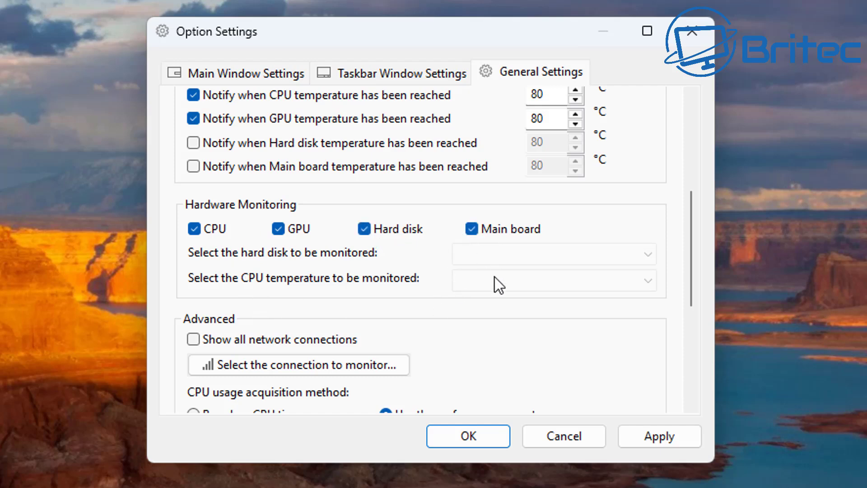
pyautogui.scroll(-3, 358, 366)
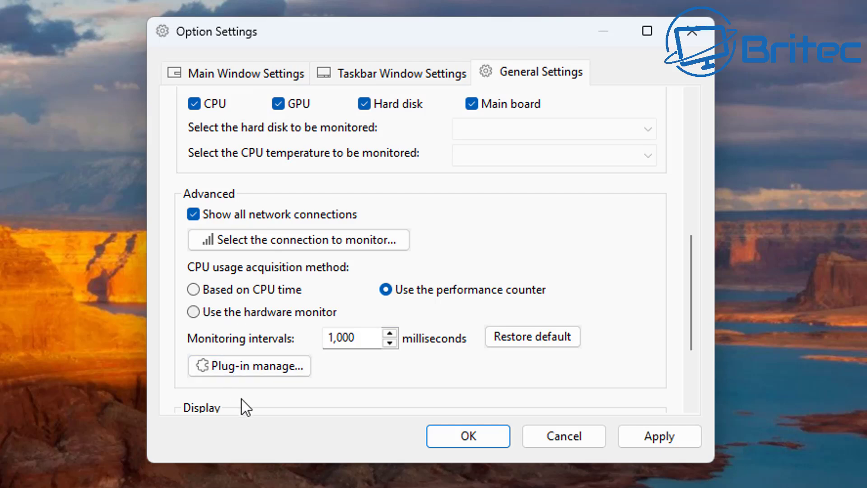
pyautogui.scroll(-3, 364, 382)
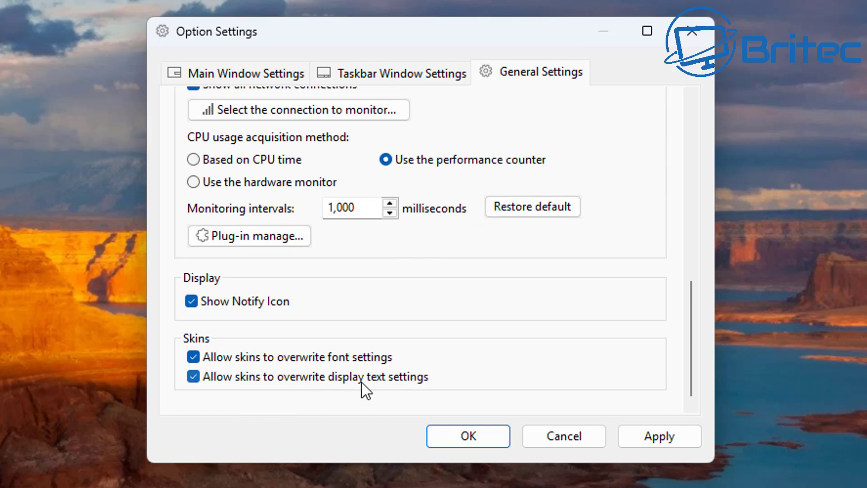
pyautogui.click(662, 438)
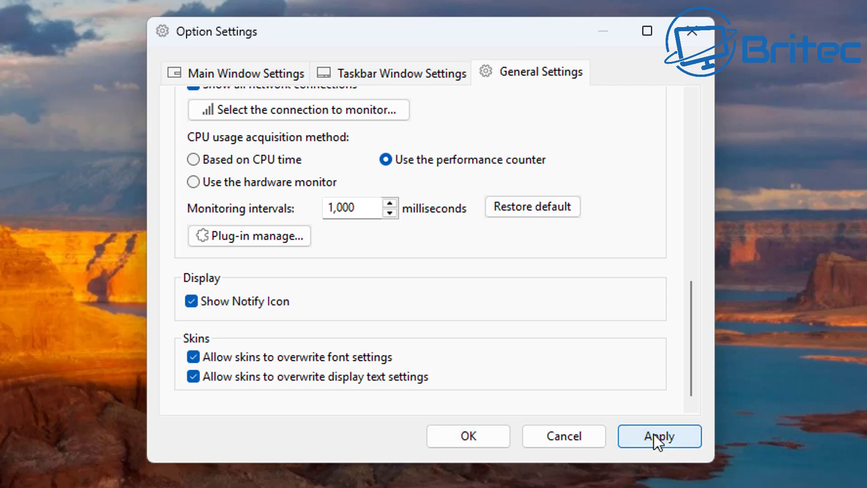
pyautogui.click(483, 436)
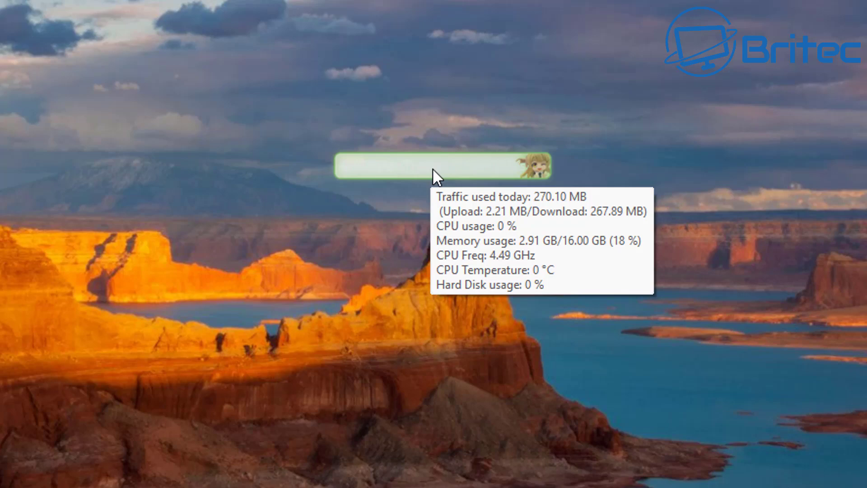
# Choose Show Taskbar Window from the widget's menu to put speeds, CPU and memory on the taskbar
pyautogui.rightClick(433, 170)
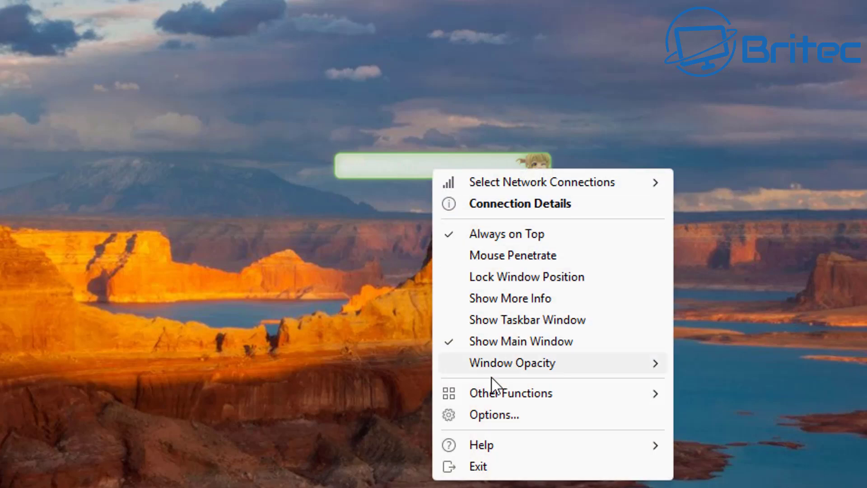
pyautogui.press('Escape')
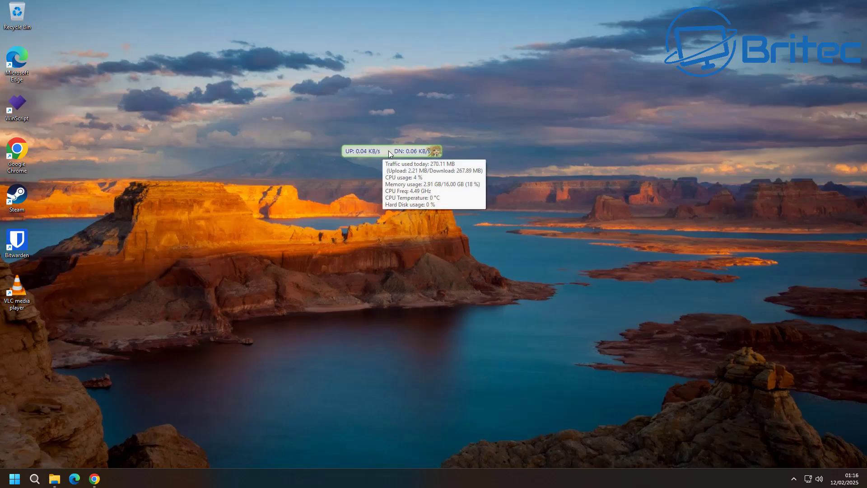
pyautogui.rightClick(389, 149)
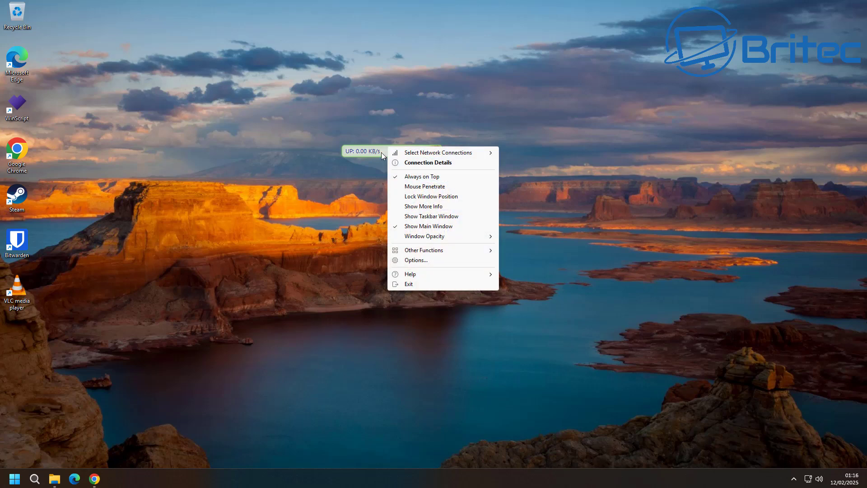
pyautogui.click(399, 219)
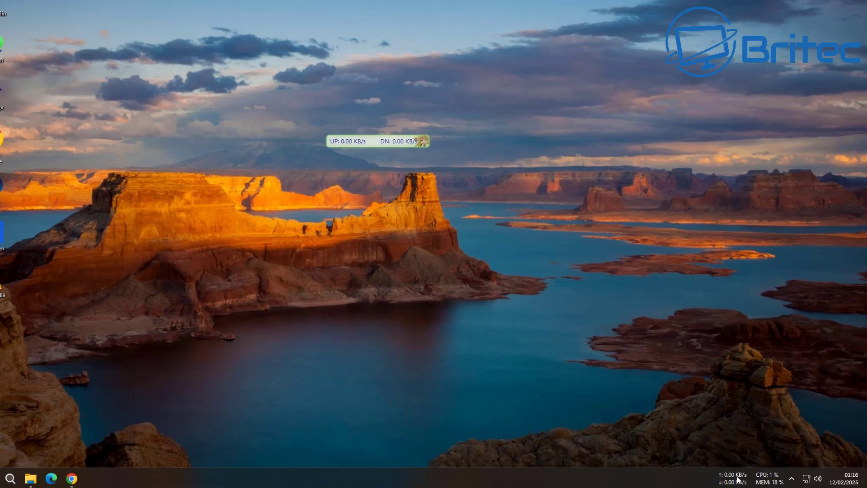
pyautogui.moveTo(763, 485)
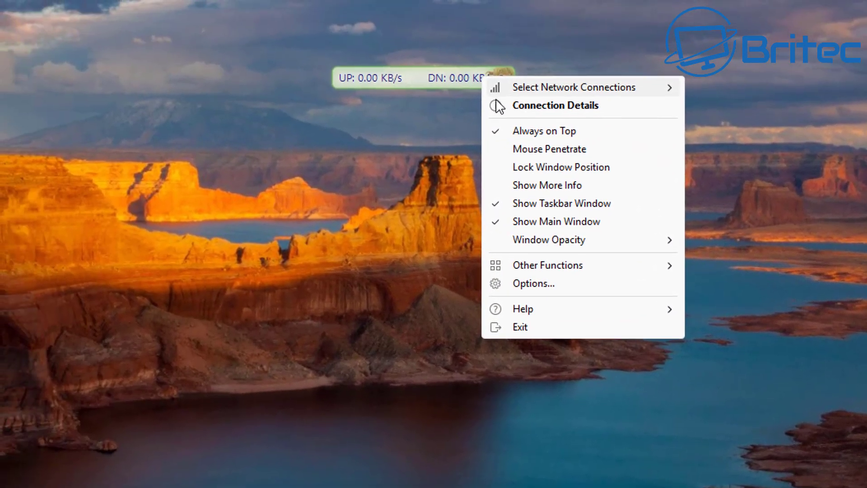
pyautogui.click(497, 131)
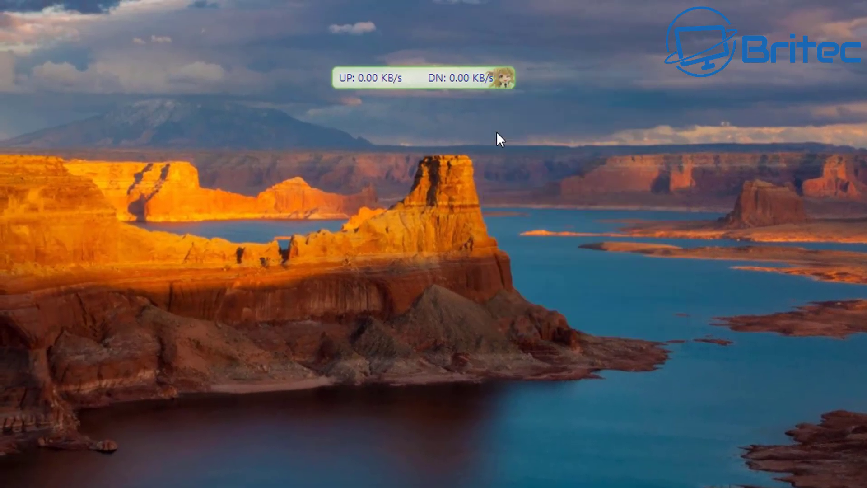
pyautogui.rightClick(471, 80)
pyautogui.click(501, 136)
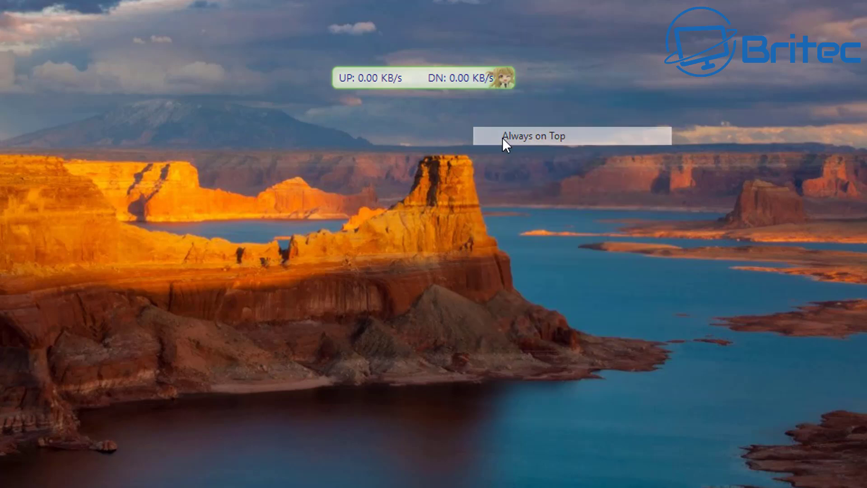
pyautogui.rightClick(470, 77)
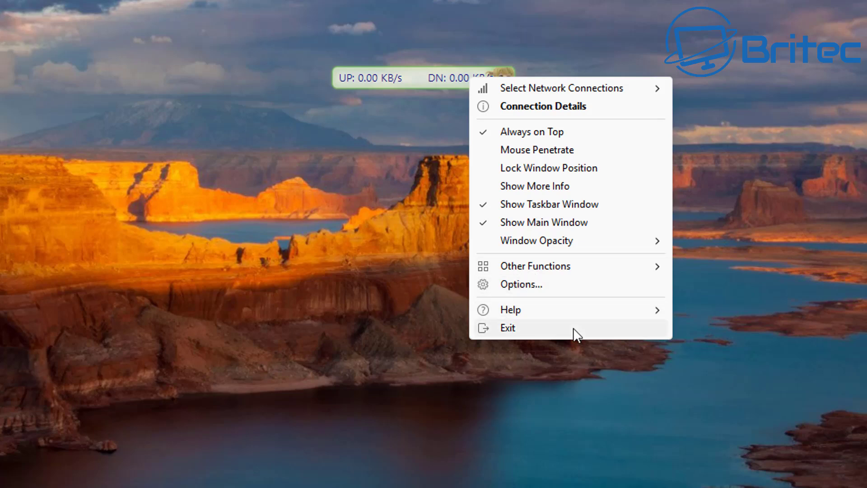
pyautogui.moveTo(550, 92)
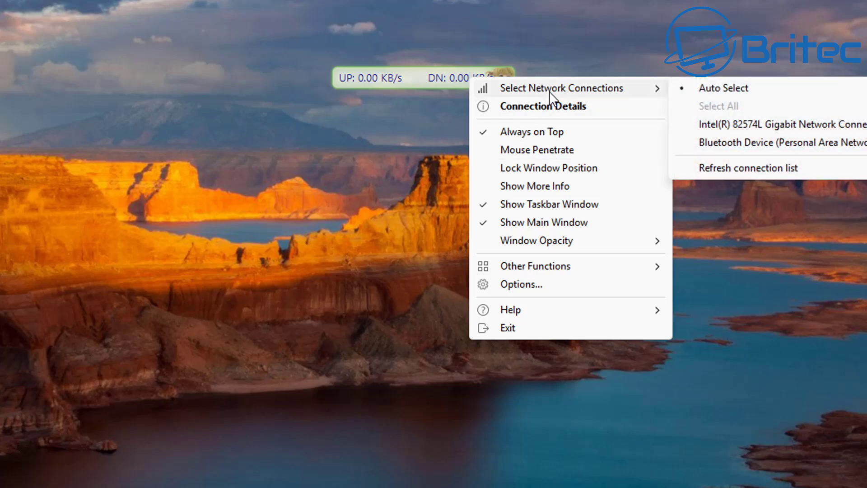
pyautogui.click(420, 112)
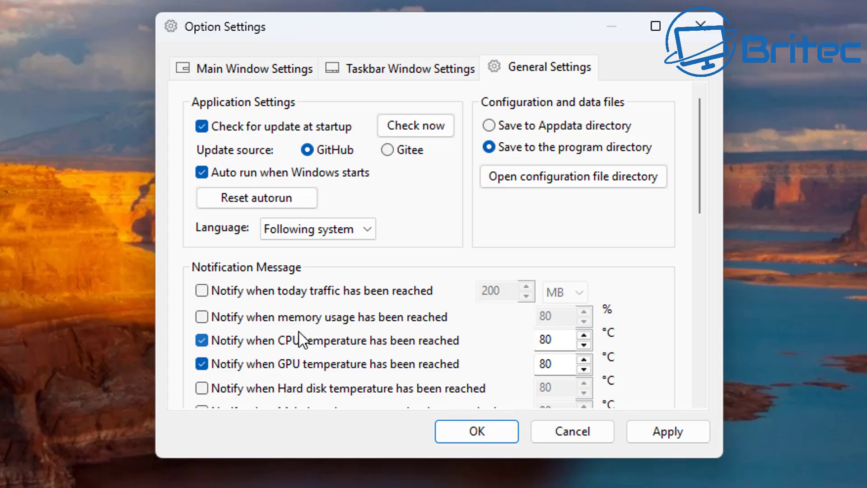
# Scroll through General Settings, then review the Taskbar Window Settings page
pyautogui.scroll(-5, 299, 336)
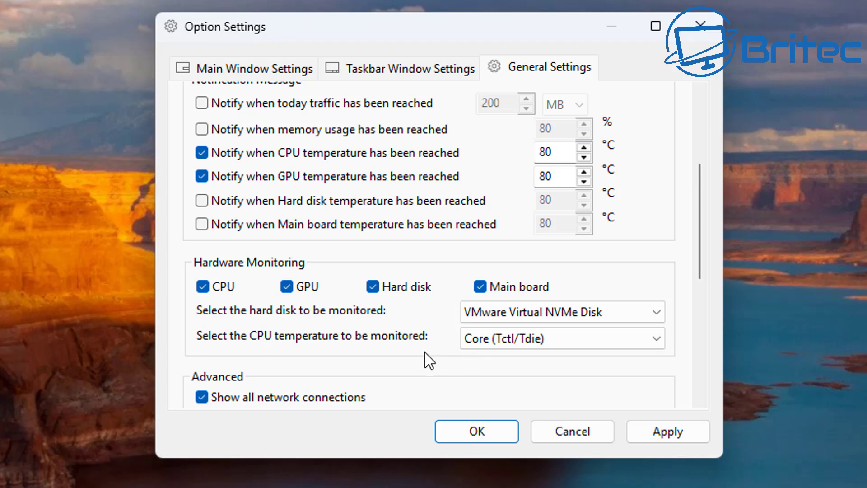
pyautogui.scroll(-3, 519, 353)
pyautogui.scroll(-3, 475, 358)
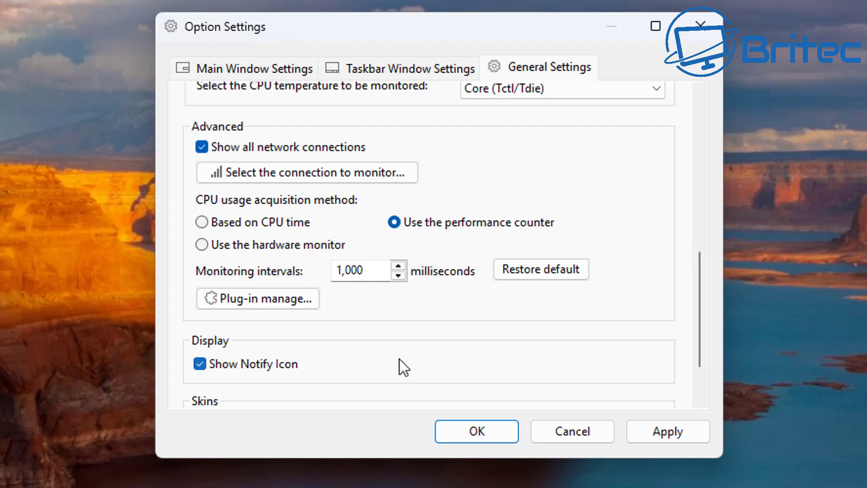
pyautogui.scroll(-2, 397, 364)
pyautogui.scroll(6, 396, 363)
pyautogui.scroll(5, 396, 363)
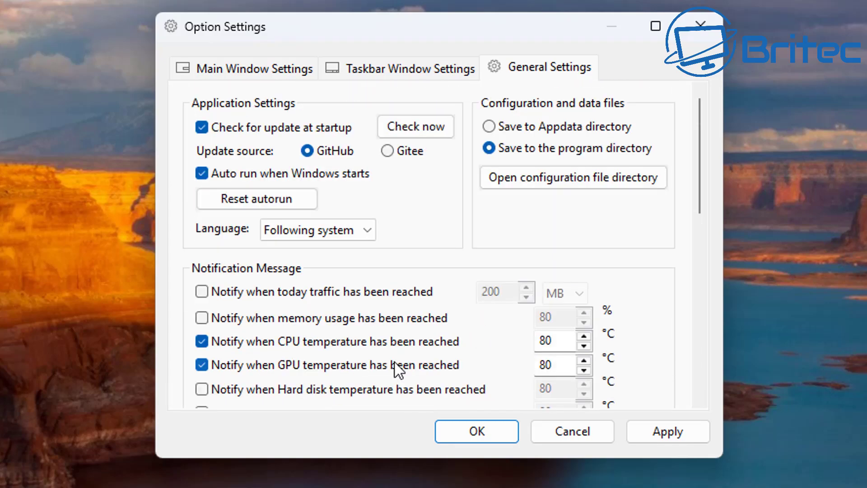
pyautogui.click(410, 63)
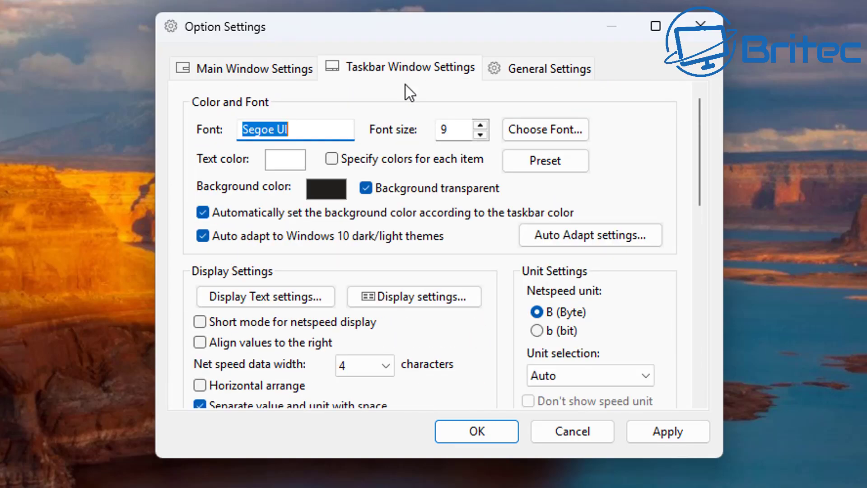
pyautogui.scroll(-3, 464, 312)
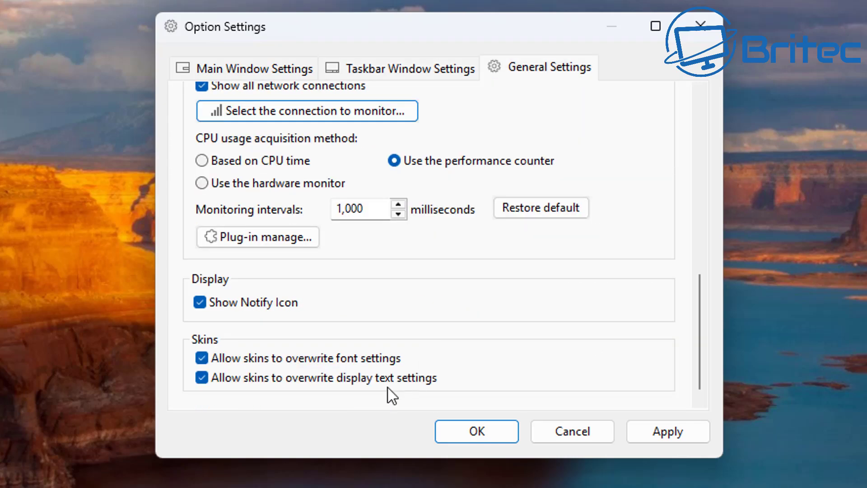
# Check the Plug-in Manage list, which shows no installed plug-ins, and close it
pyautogui.click(273, 243)
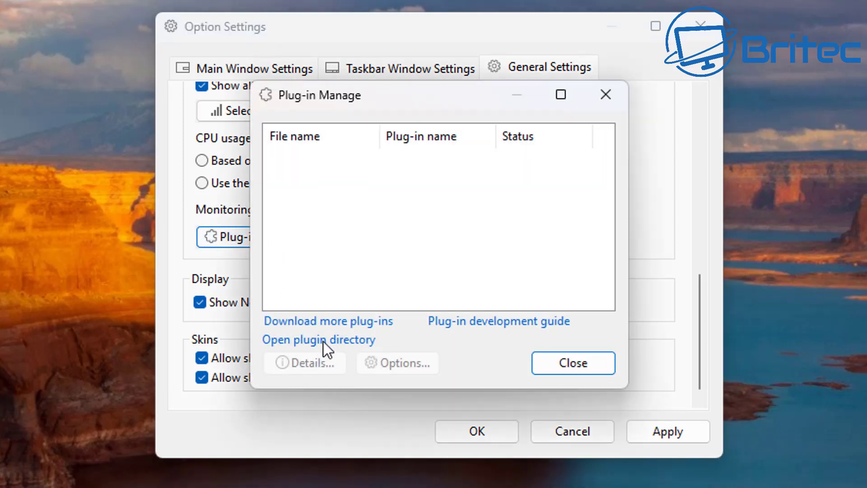
pyautogui.click(582, 368)
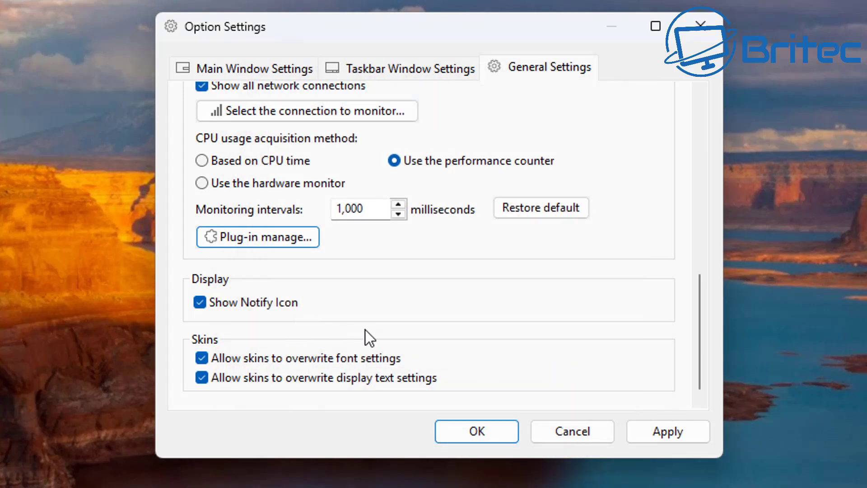